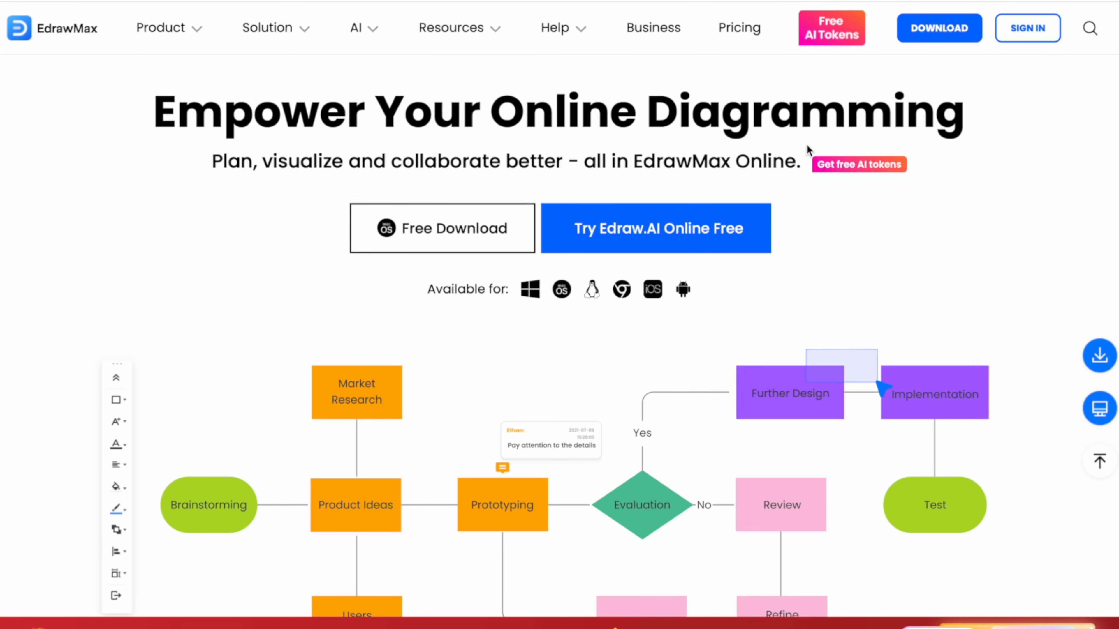
# Step: Look through the EdrawMax Online page's sections on AI diagramming, diagram types, teamwork and templates
pyautogui.scroll(-3, 434, 180)
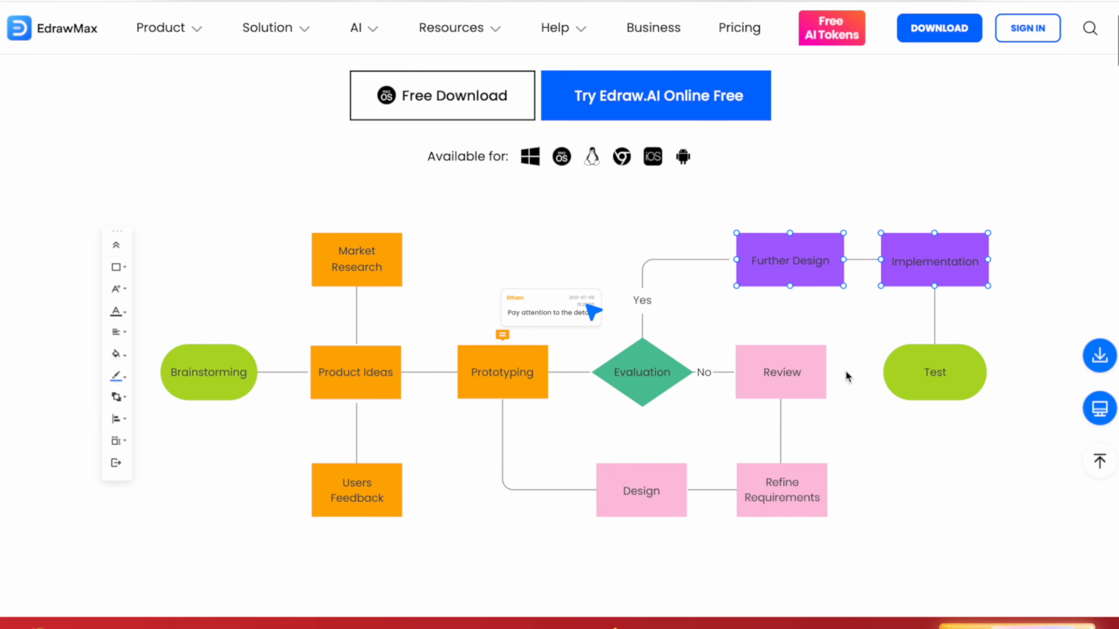
pyautogui.scroll(-10, 845, 369)
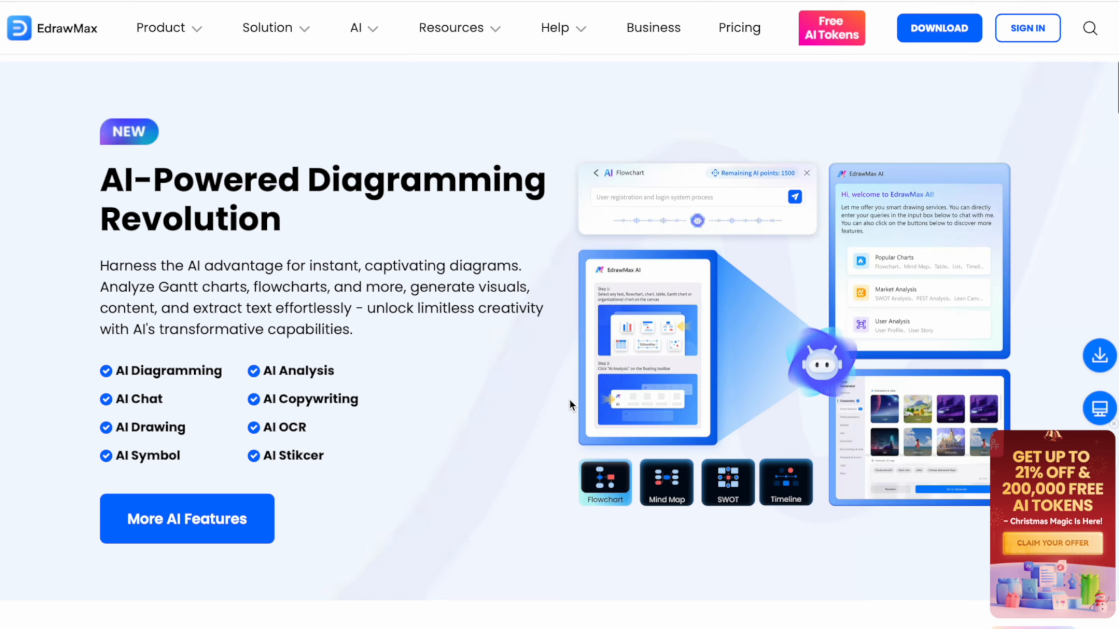
pyautogui.scroll(-4, 570, 401)
pyautogui.scroll(-9, 570, 401)
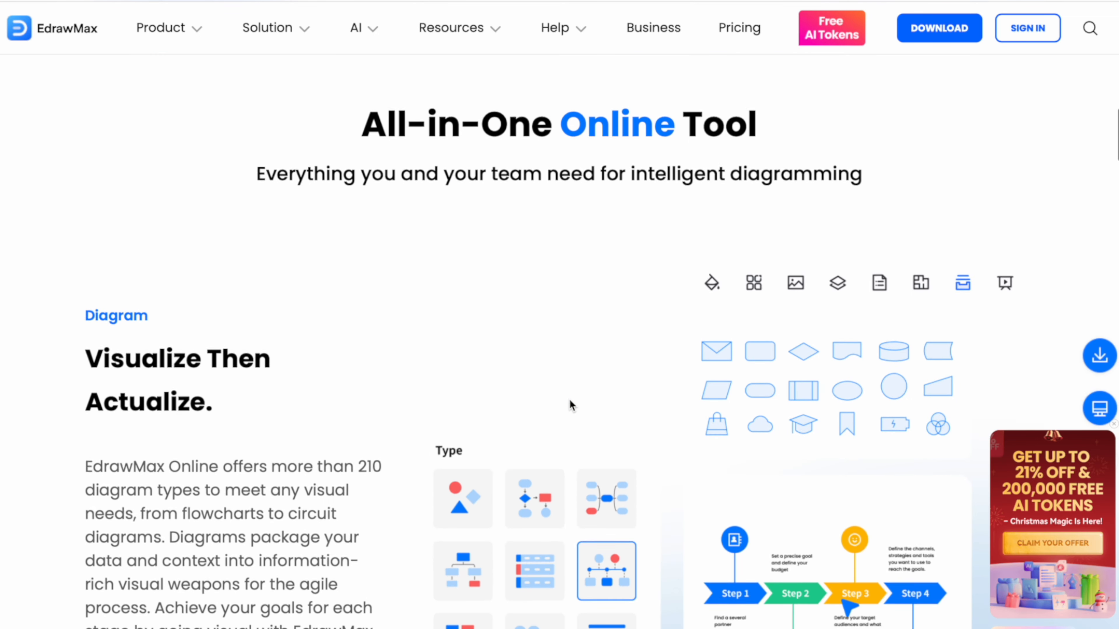
pyautogui.moveTo(454, 28)
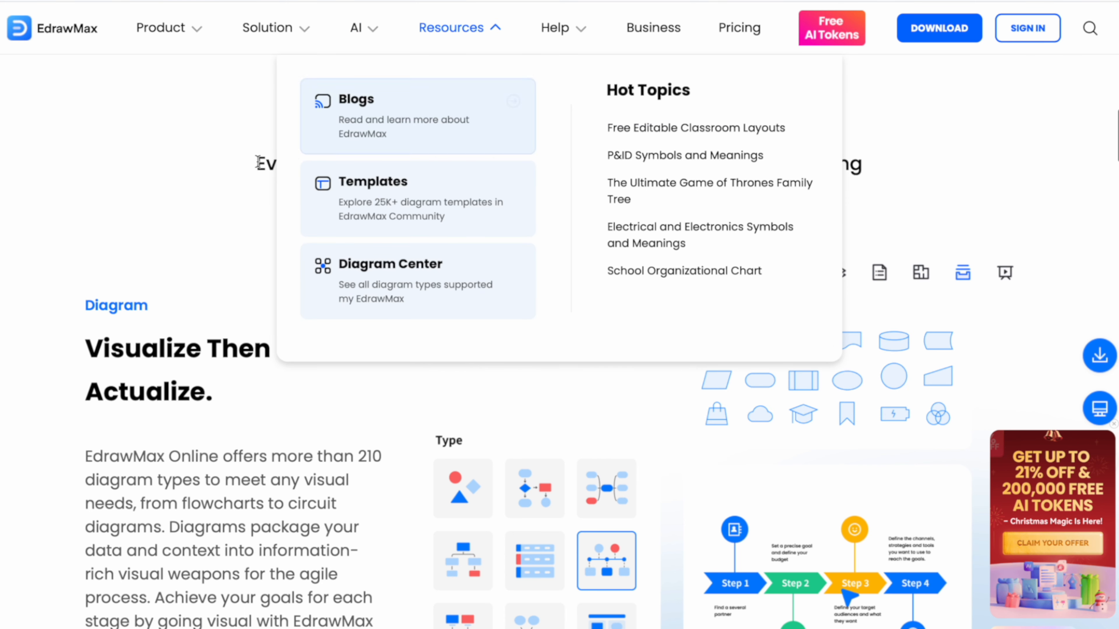
pyautogui.scroll(-3, 607, 243)
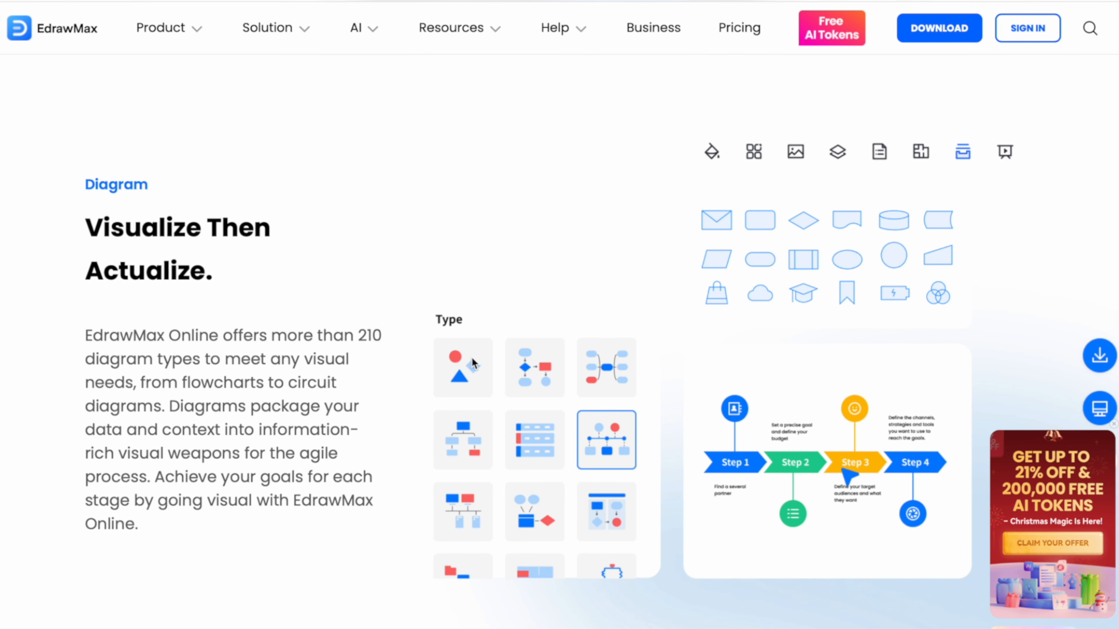
pyautogui.scroll(-3, 675, 415)
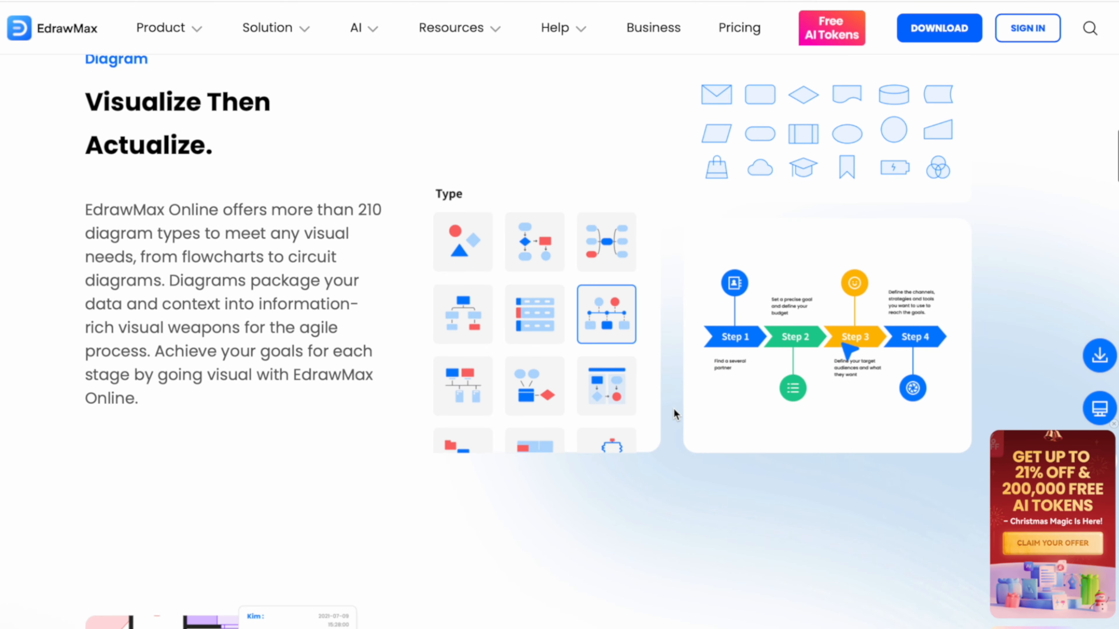
pyautogui.scroll(-5, 799, 371)
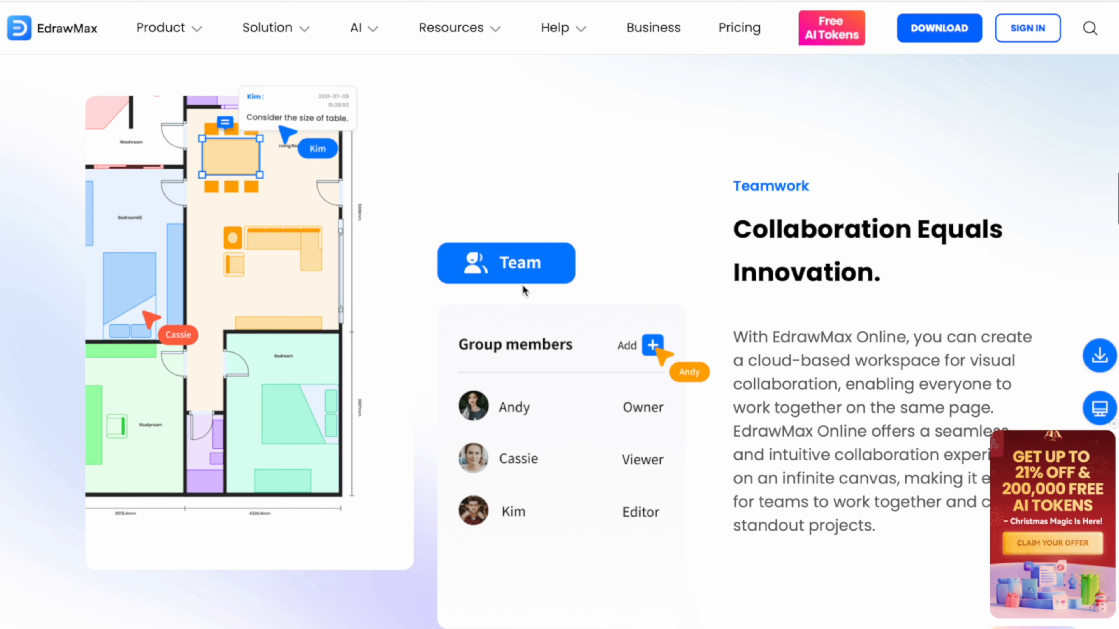
pyautogui.scroll(-15, 680, 236)
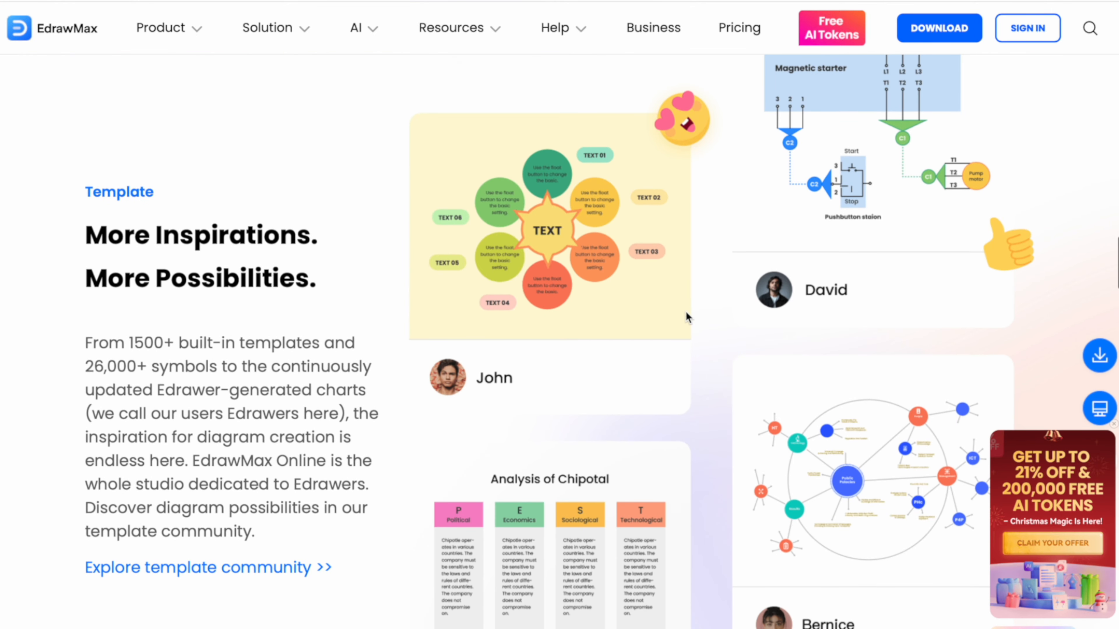
pyautogui.scroll(-10, 591, 317)
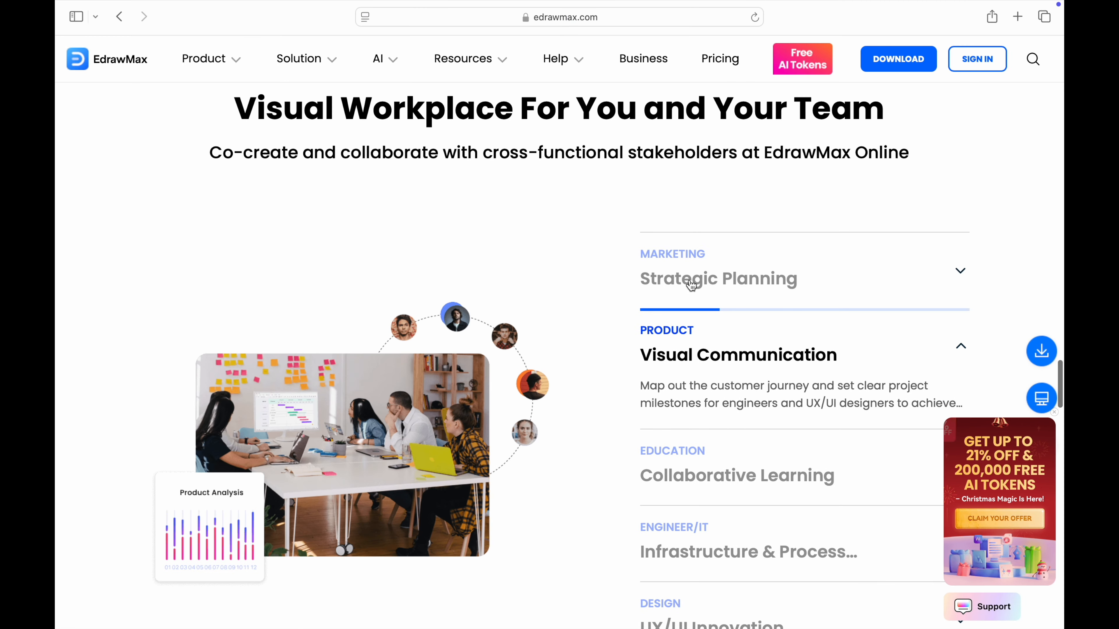
# Step: Review the team use cases on the page, from Strategic Planning and Visual Communication through to UX/UI Innovation
pyautogui.click(690, 286)
pyautogui.click(697, 382)
pyautogui.scroll(-3, 698, 379)
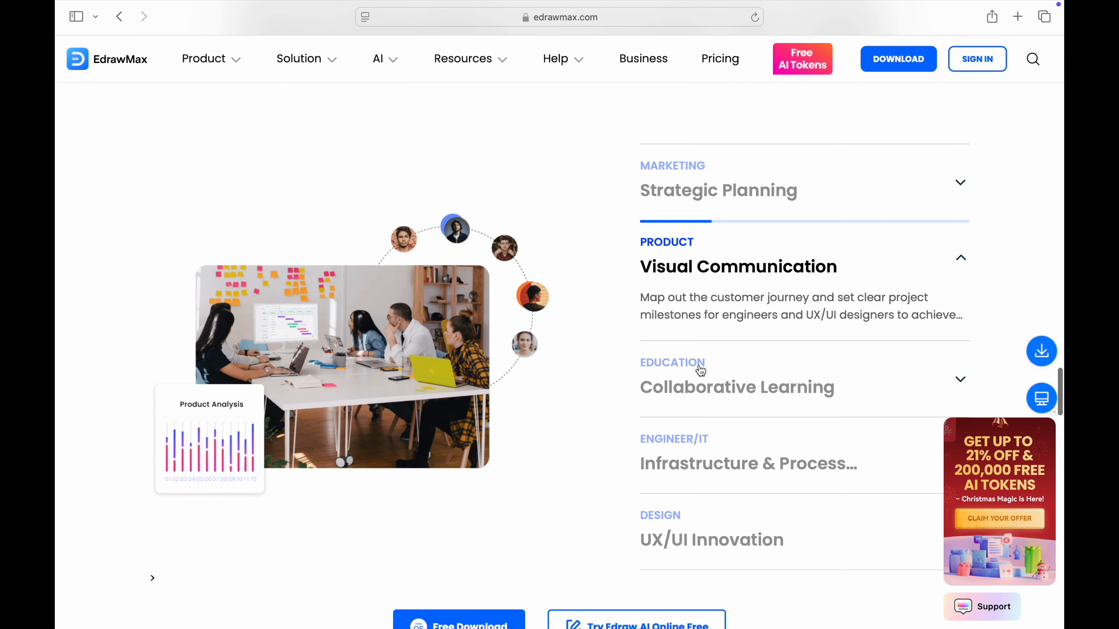
pyautogui.click(701, 370)
pyautogui.click(706, 446)
pyautogui.scroll(-3, 706, 445)
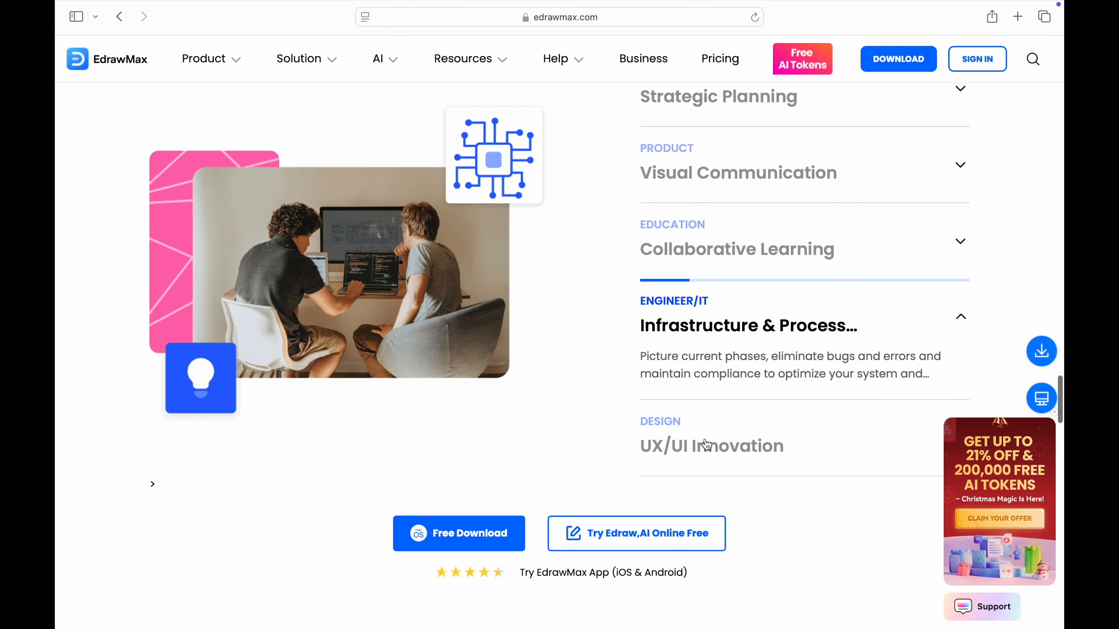
pyautogui.click(706, 445)
pyautogui.scroll(-6, 725, 440)
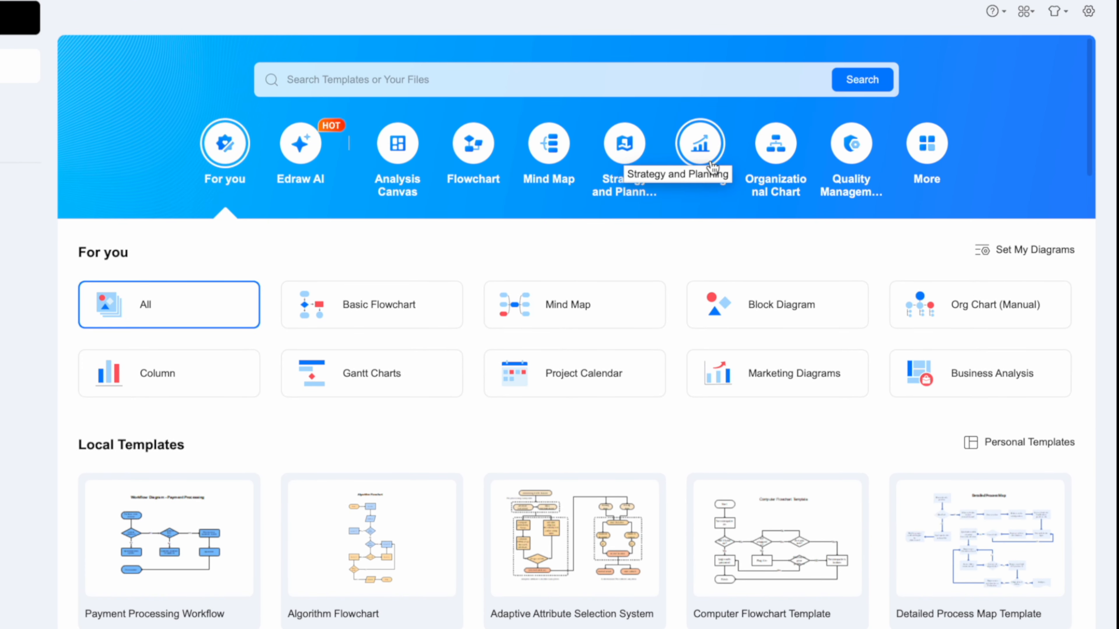
# Step: Browse the diagram categories and the Local Templates gallery on the EdrawMax desktop home page
pyautogui.moveTo(927, 146)
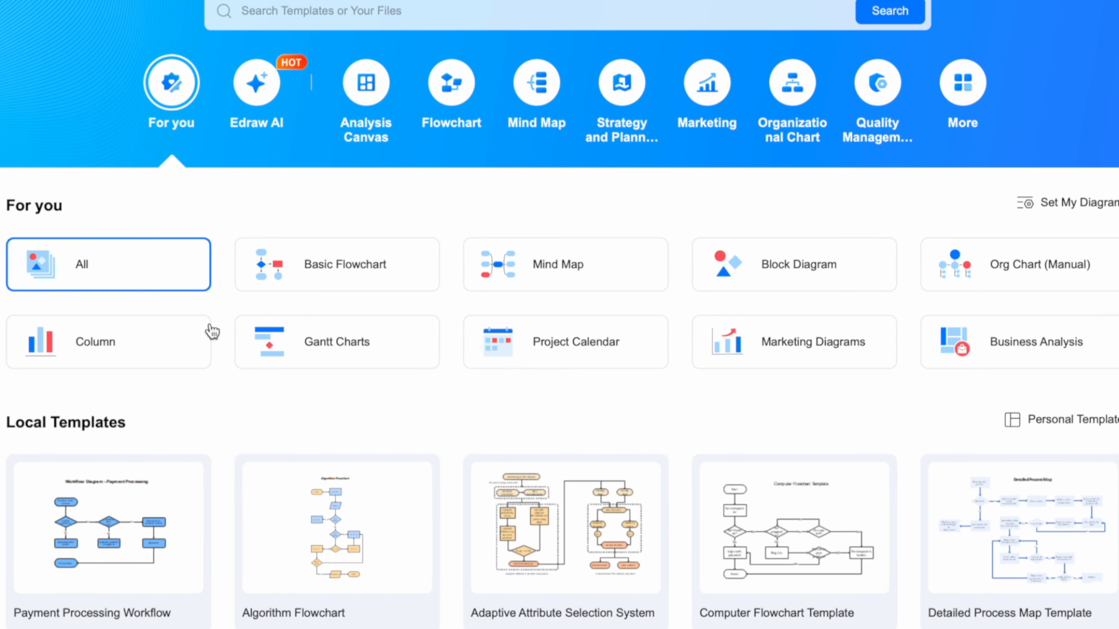
pyautogui.scroll(-4, 235, 370)
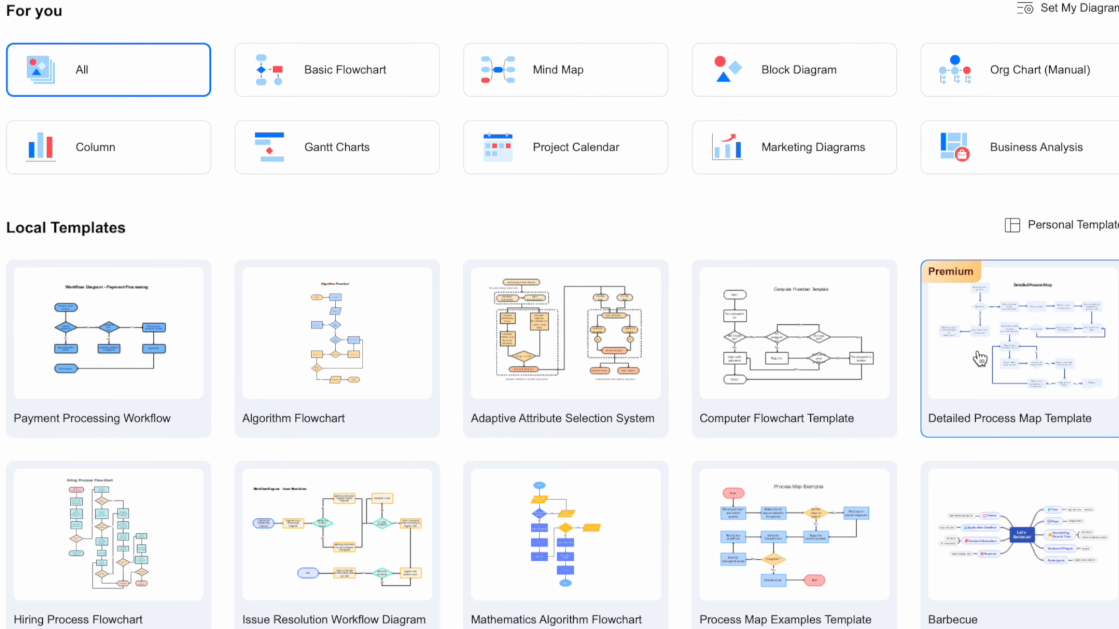
pyautogui.scroll(-3, 978, 357)
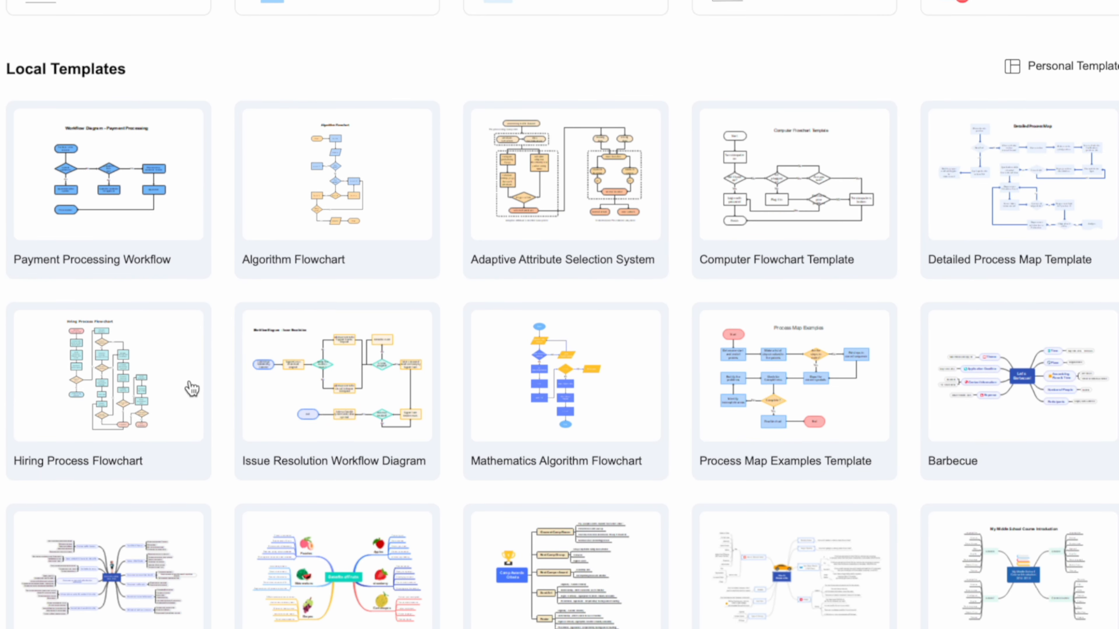
pyautogui.scroll(-12, 110, 392)
pyautogui.scroll(-20, 110, 392)
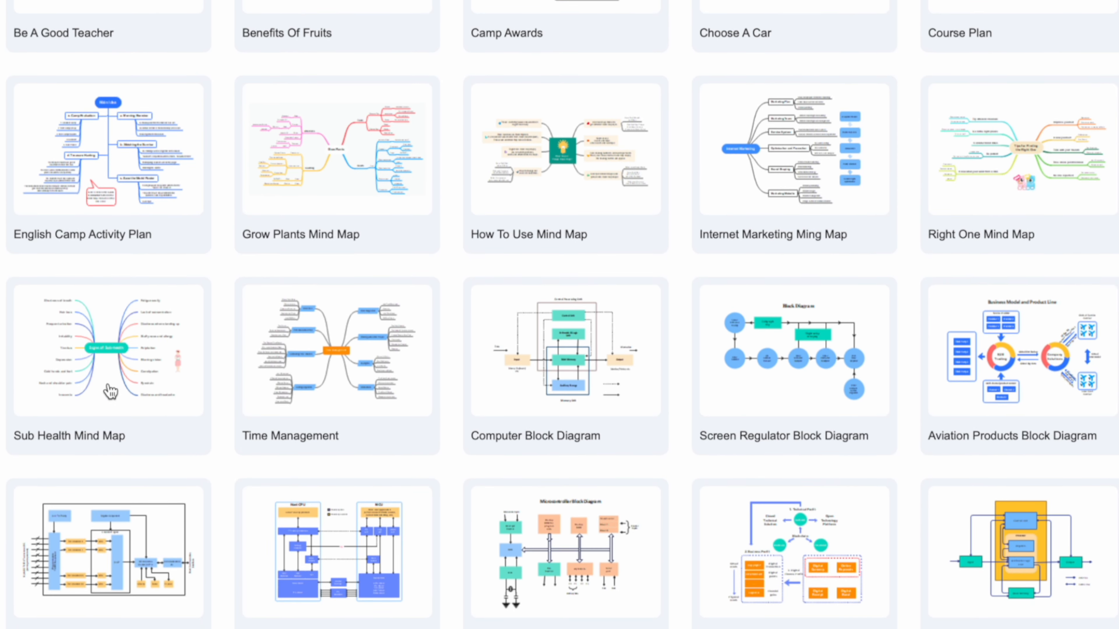
pyautogui.scroll(-18, 110, 391)
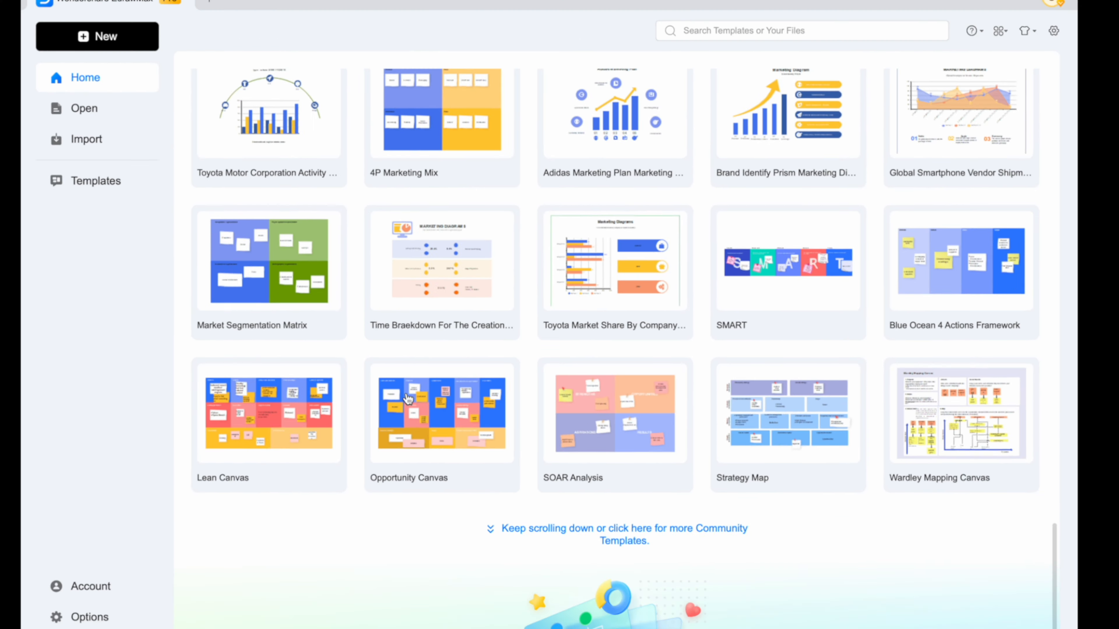
pyautogui.scroll(20, 408, 398)
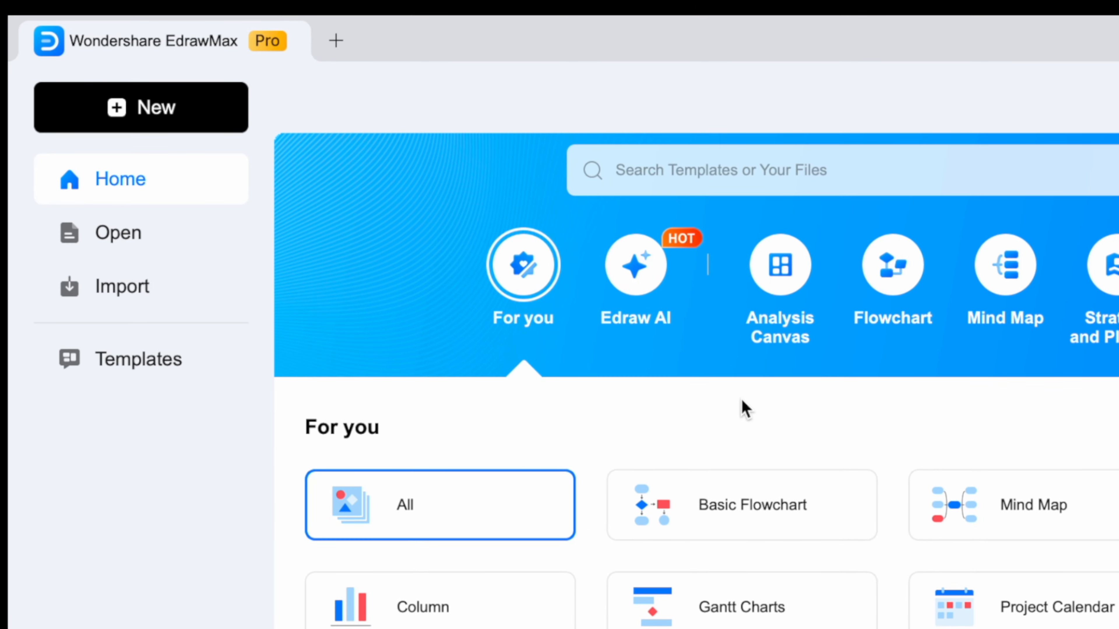
# Step: Create a blank drawing and open the Edraw AI assistant beside the canvas
pyautogui.click(194, 94)
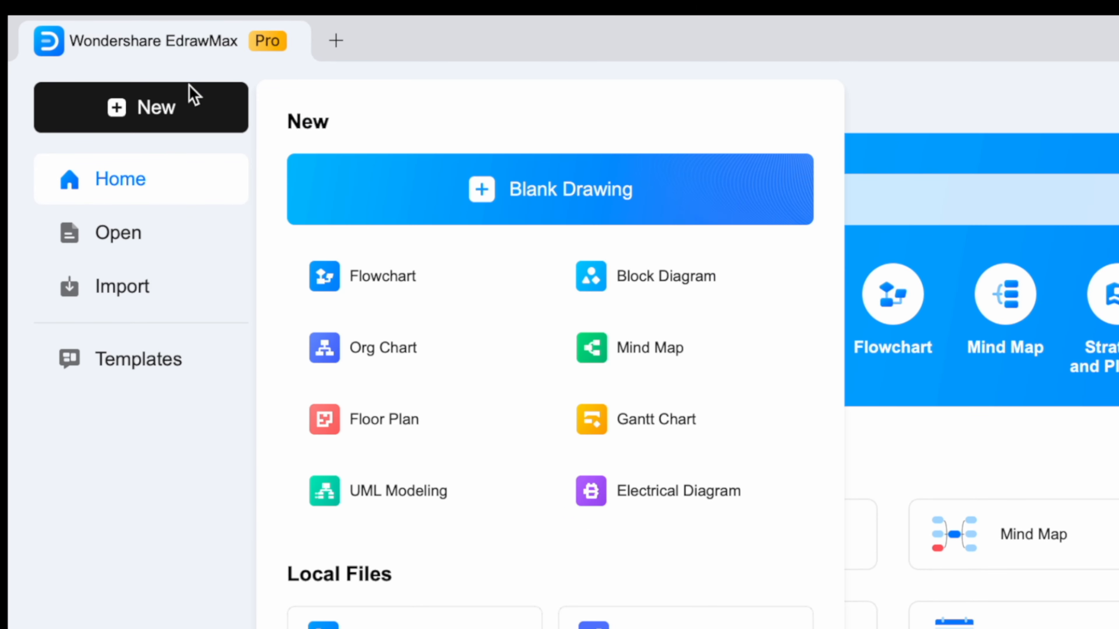
pyautogui.click(523, 209)
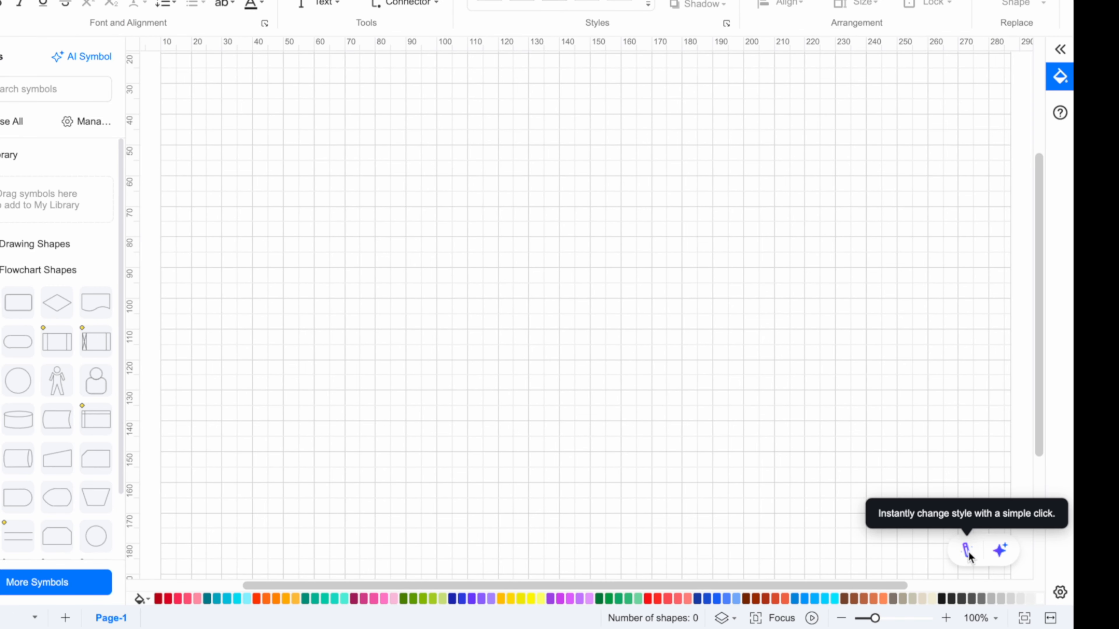
pyautogui.click(1001, 550)
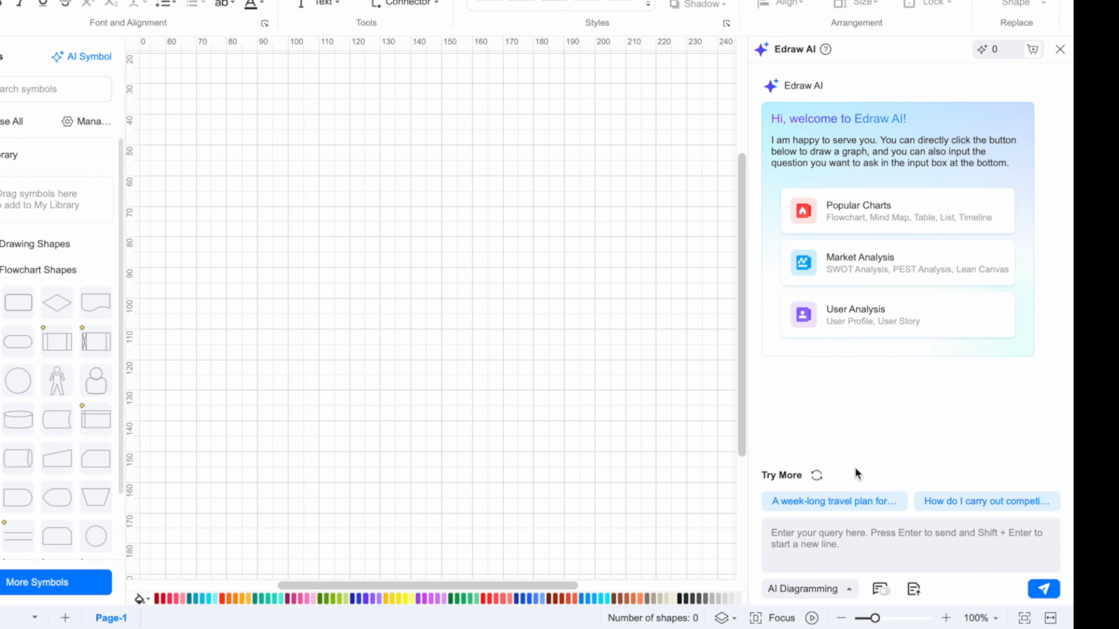
# Step: Send the query "business planning" to Edraw AI
pyautogui.click(846, 543)
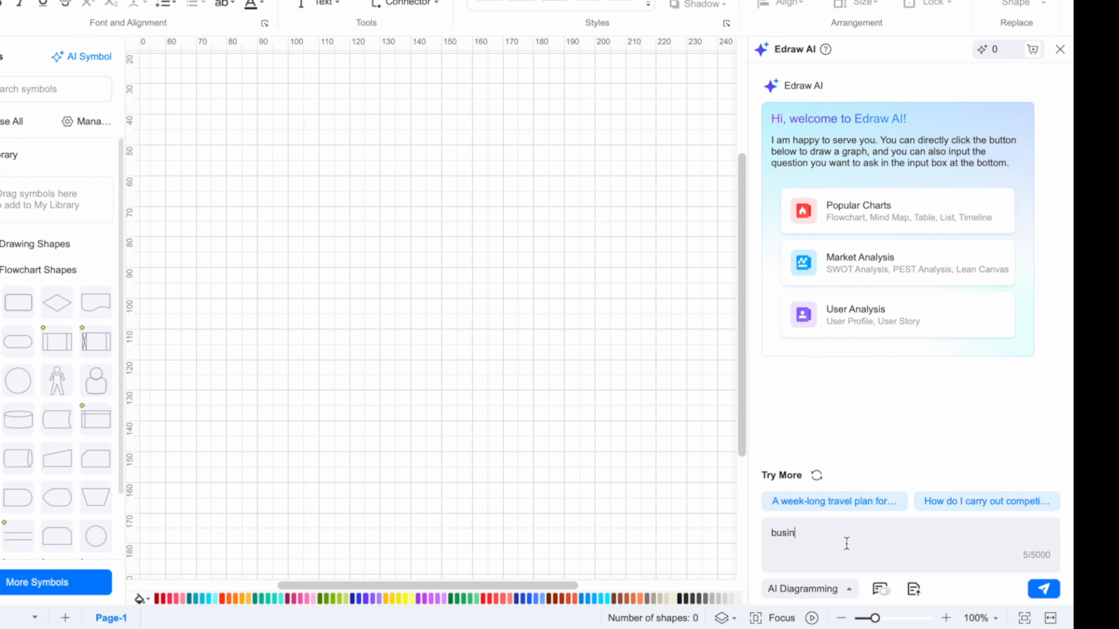
pyautogui.write('business planning')
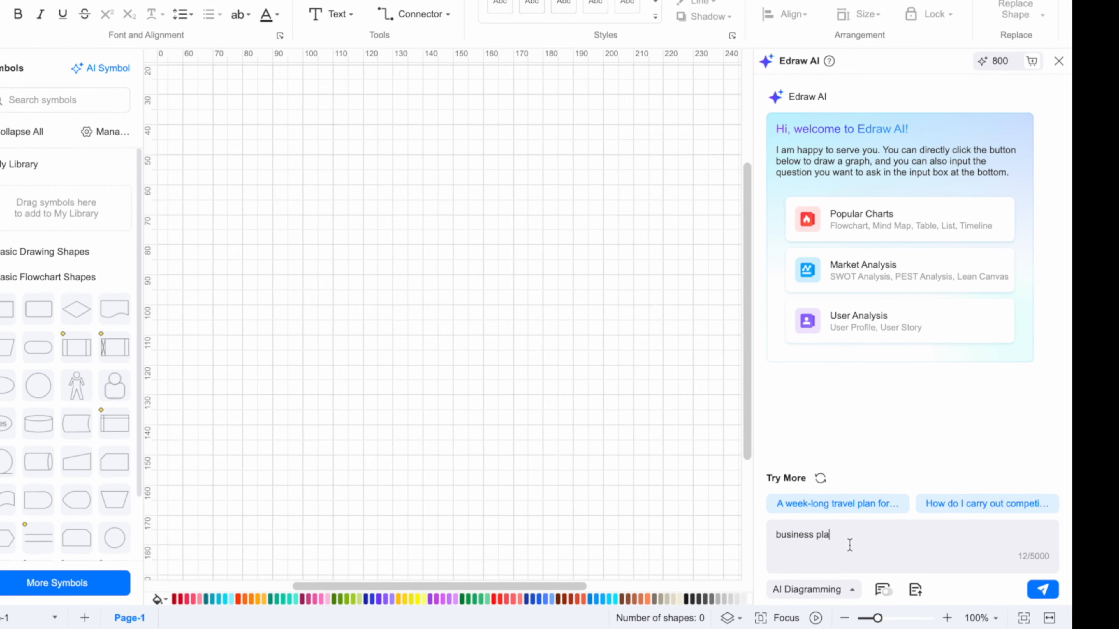
pyautogui.click(1042, 591)
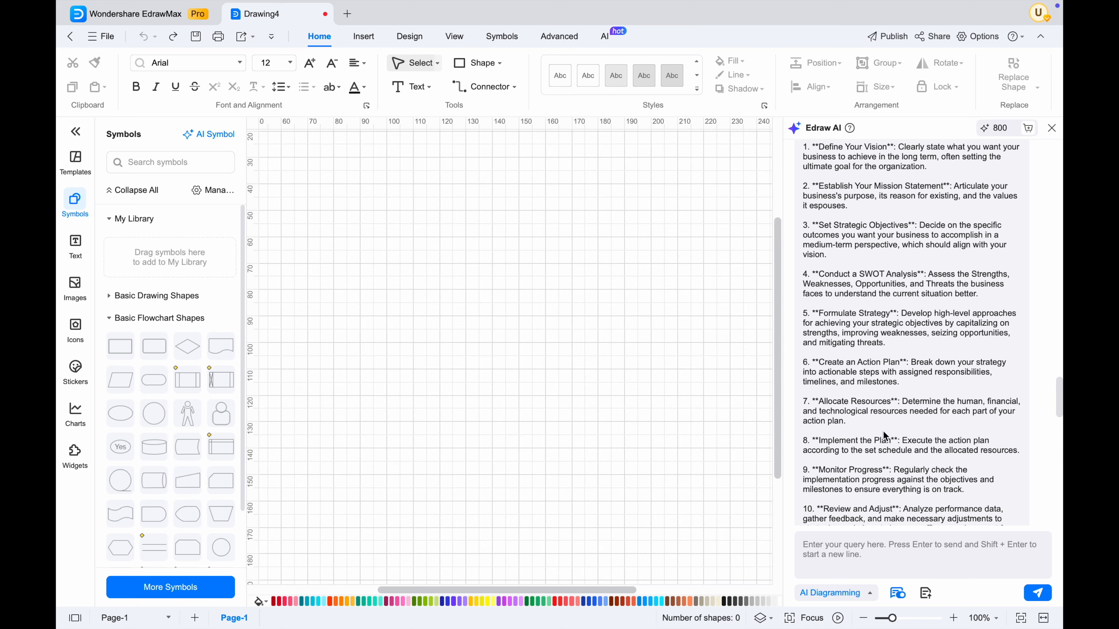
# Step: Generate a flowchart on "business planning" with Edraw AI, using the Flowchart type of AI Diagramming
pyautogui.write('business planning')
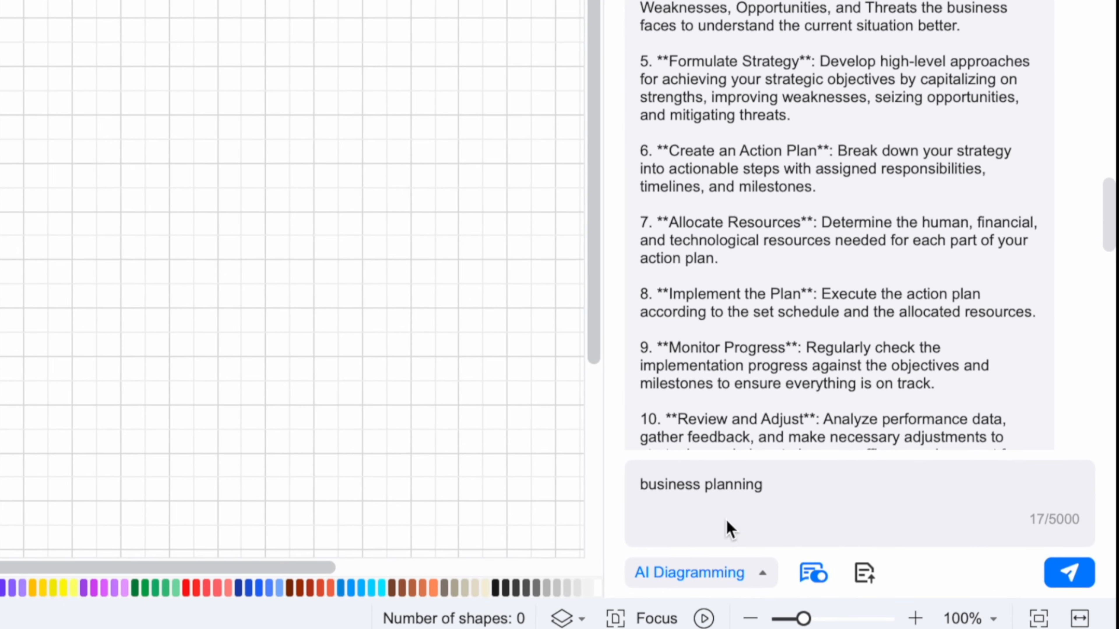
pyautogui.click(711, 577)
pyautogui.click(698, 370)
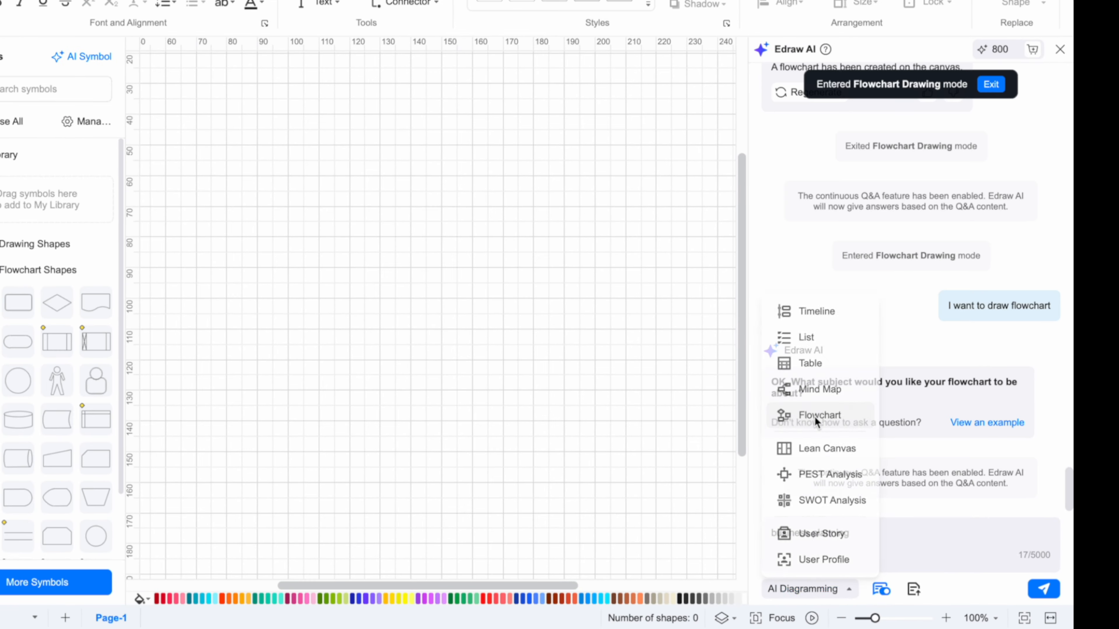
pyautogui.click(1043, 589)
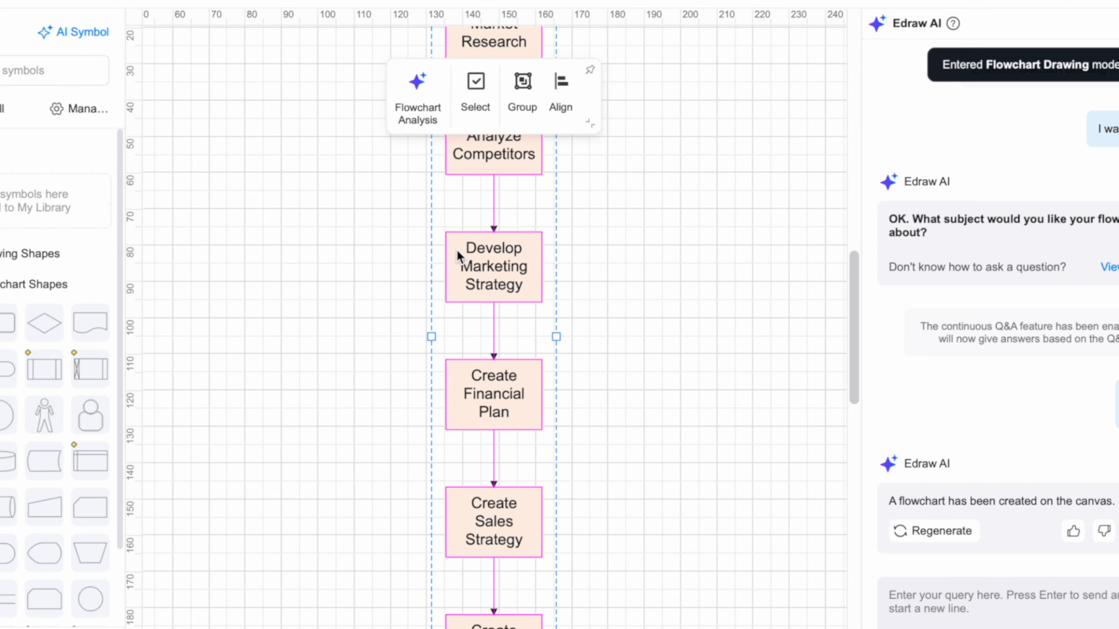
# Step: Look over the generated flowchart from its beginning and examine the Start shape's formatting options
pyautogui.scroll(10, 406, 242)
pyautogui.scroll(1, 458, 309)
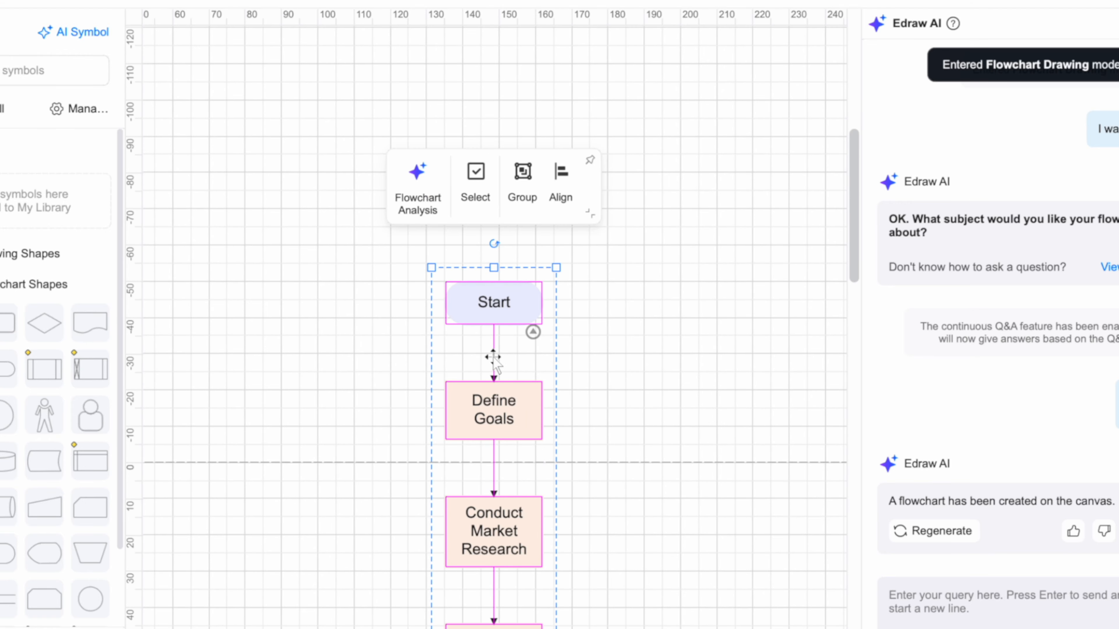
pyautogui.scroll(-5, 493, 358)
pyautogui.scroll(2, 492, 340)
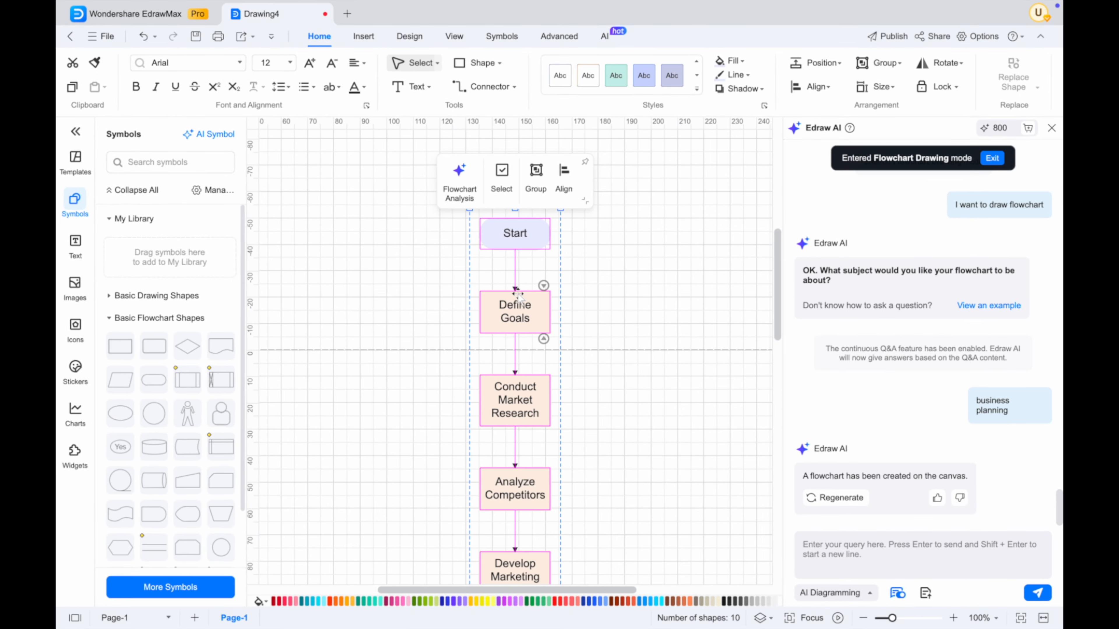
pyautogui.press('Escape')
pyautogui.click(516, 270)
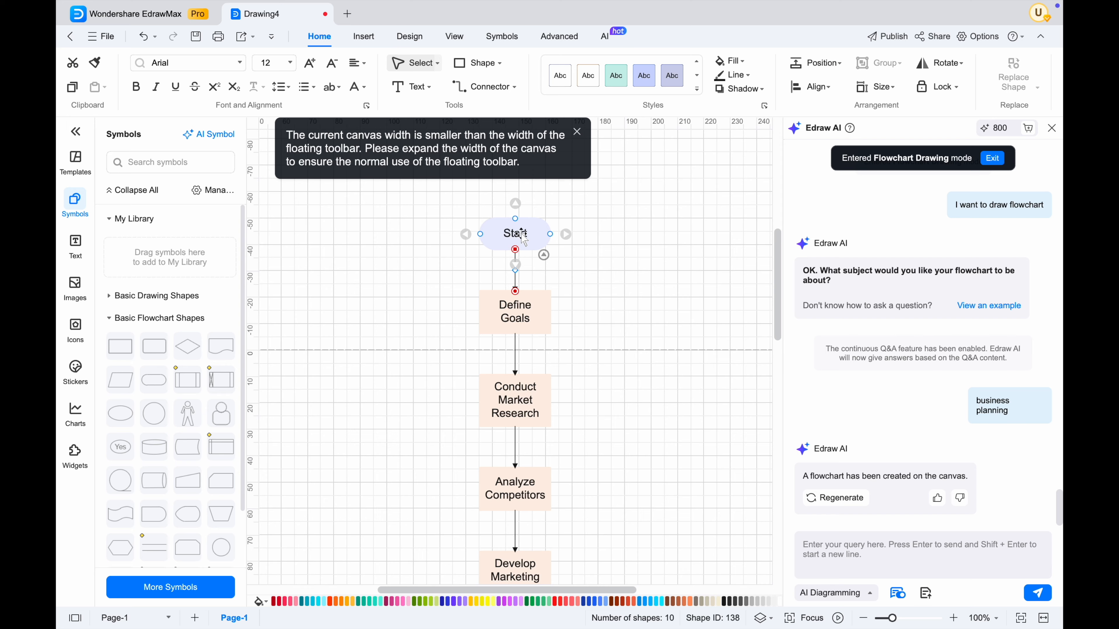
pyautogui.click(522, 232)
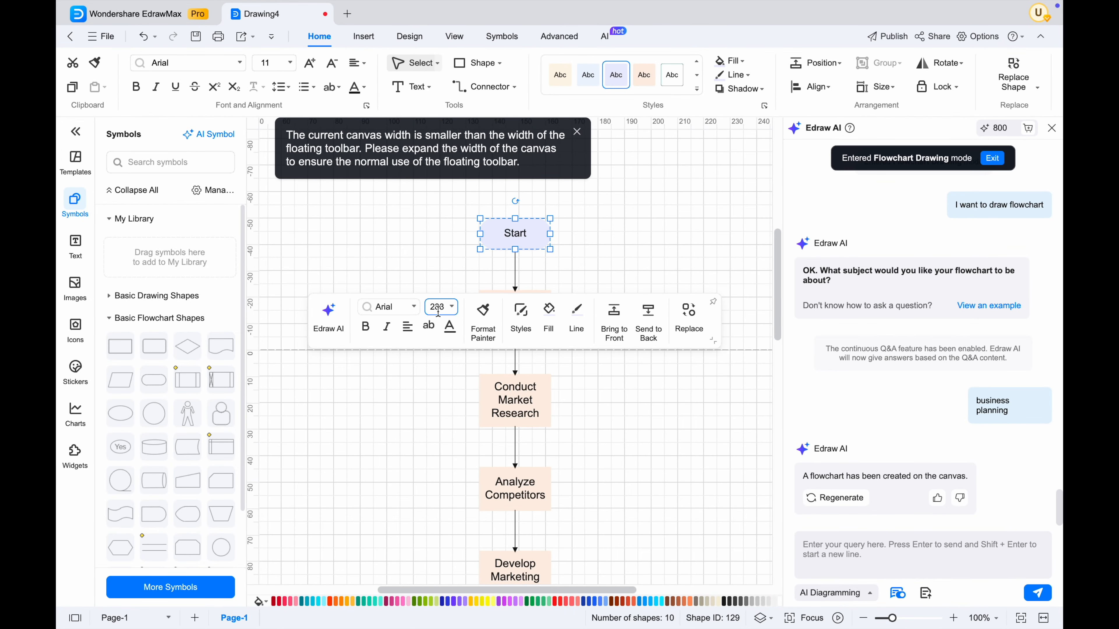
pyautogui.click(641, 392)
# Step: Change the tone of the "Analyze Competitors" shape's text to Professional with Edraw AI
pyautogui.scroll(-2, 707, 426)
pyautogui.click(525, 438)
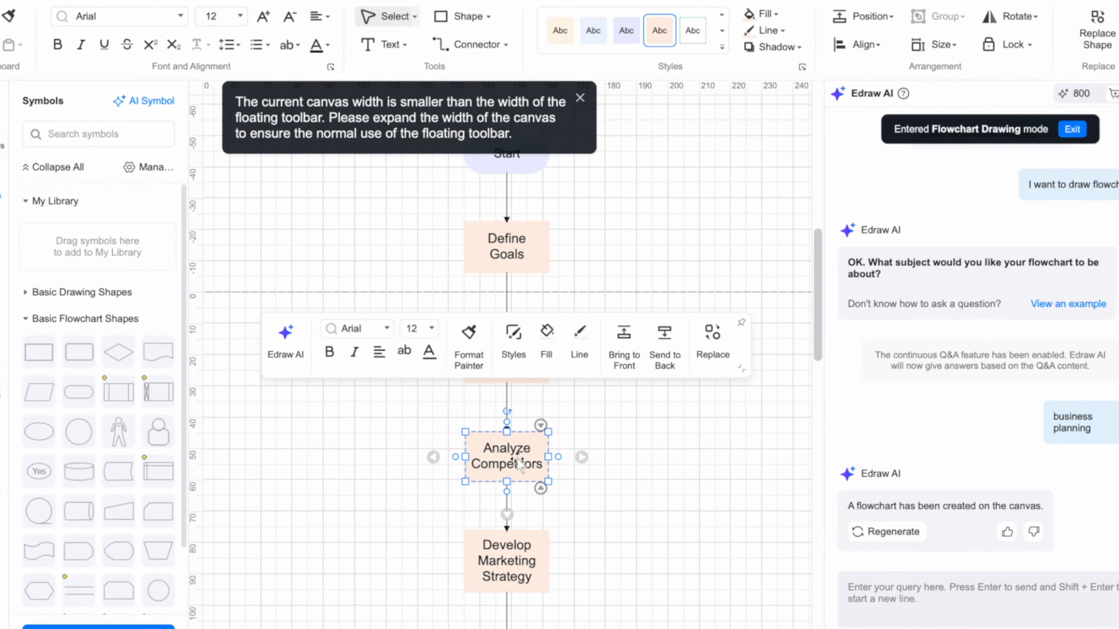
pyautogui.click(298, 347)
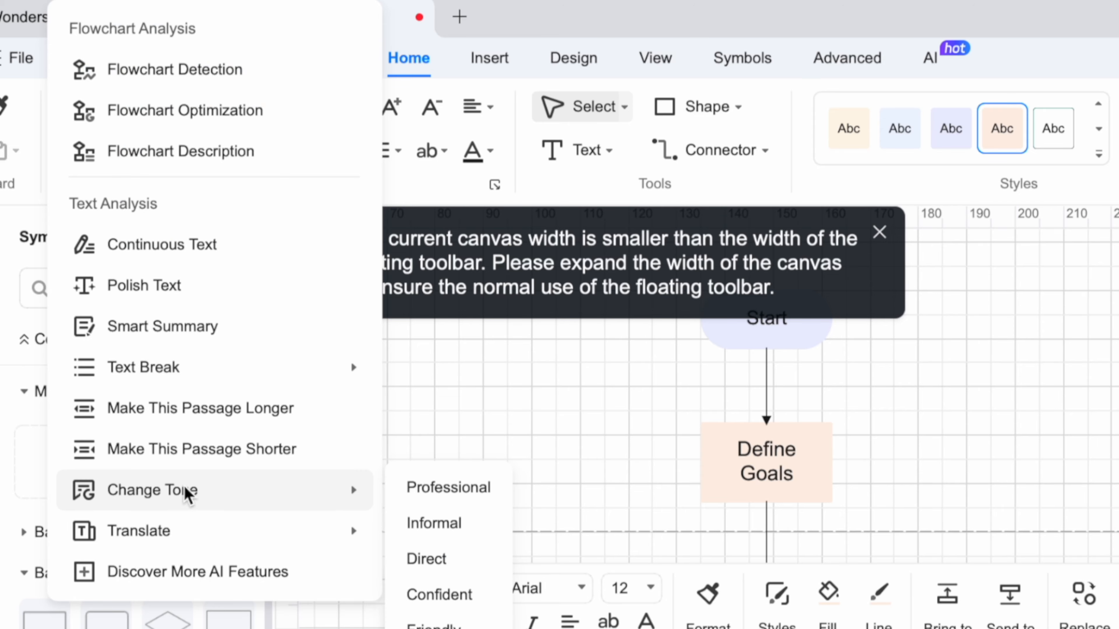
pyautogui.moveTo(183, 529)
pyautogui.moveTo(194, 492)
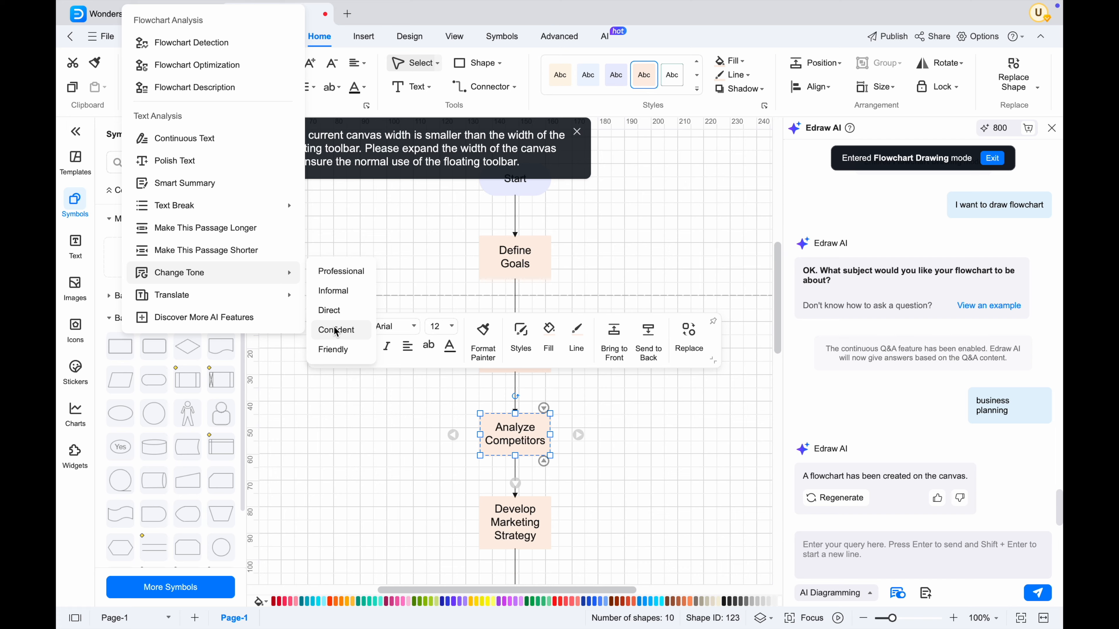
pyautogui.click(341, 271)
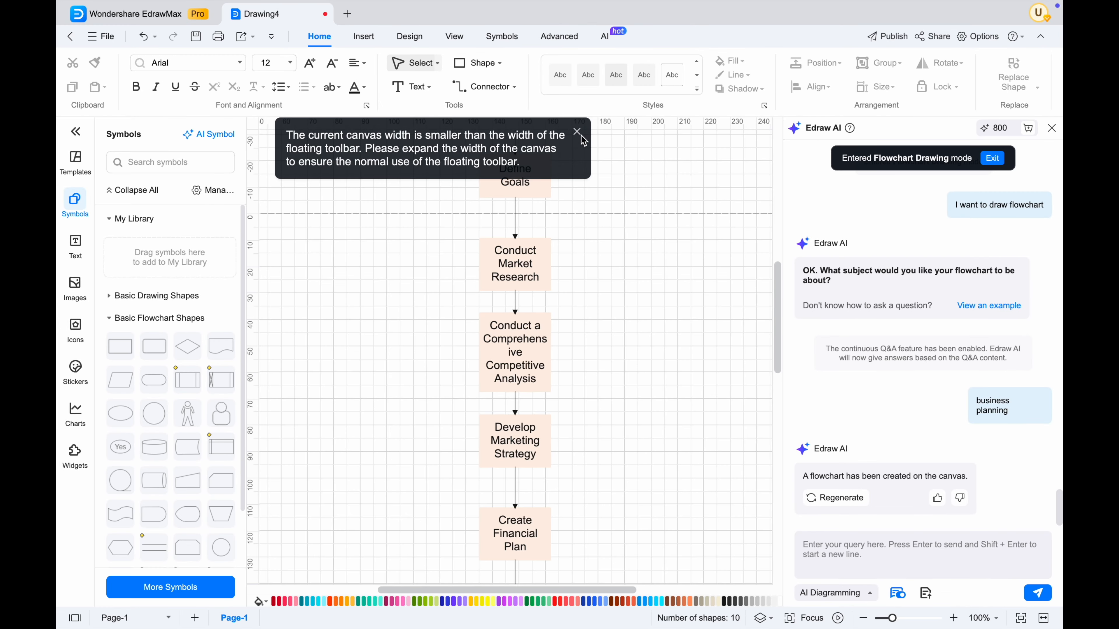
# Step: Dismiss the canvas width notice and open the Edraw AI text options for the "Conduct a Comprehensive Competitive Analysis" shape
pyautogui.click(577, 132)
pyautogui.scroll(-1, 404, 247)
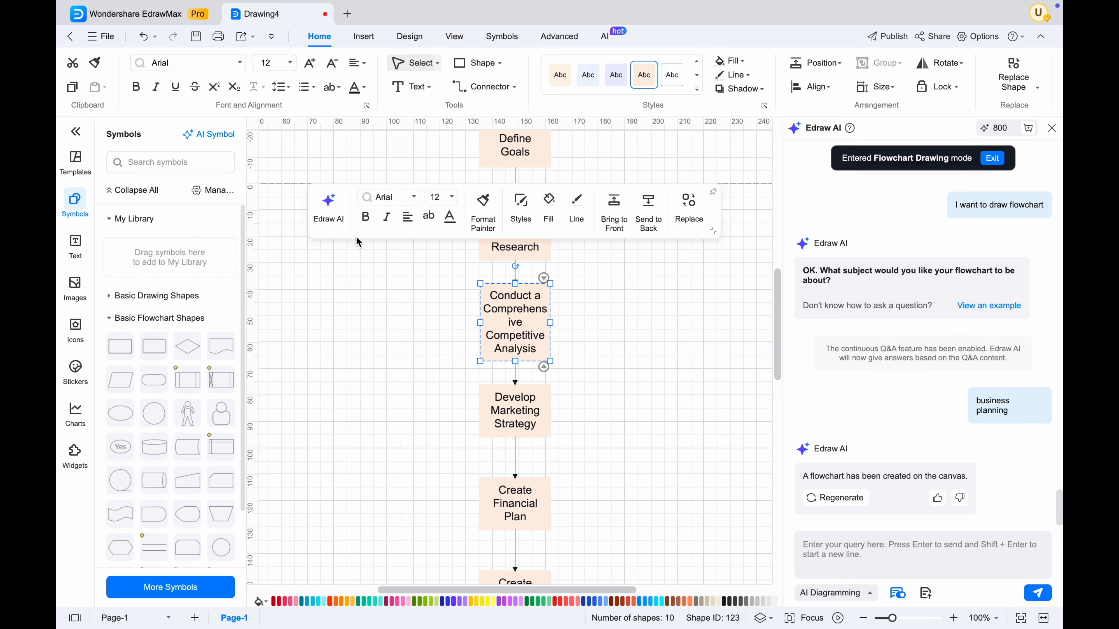
pyautogui.click(328, 205)
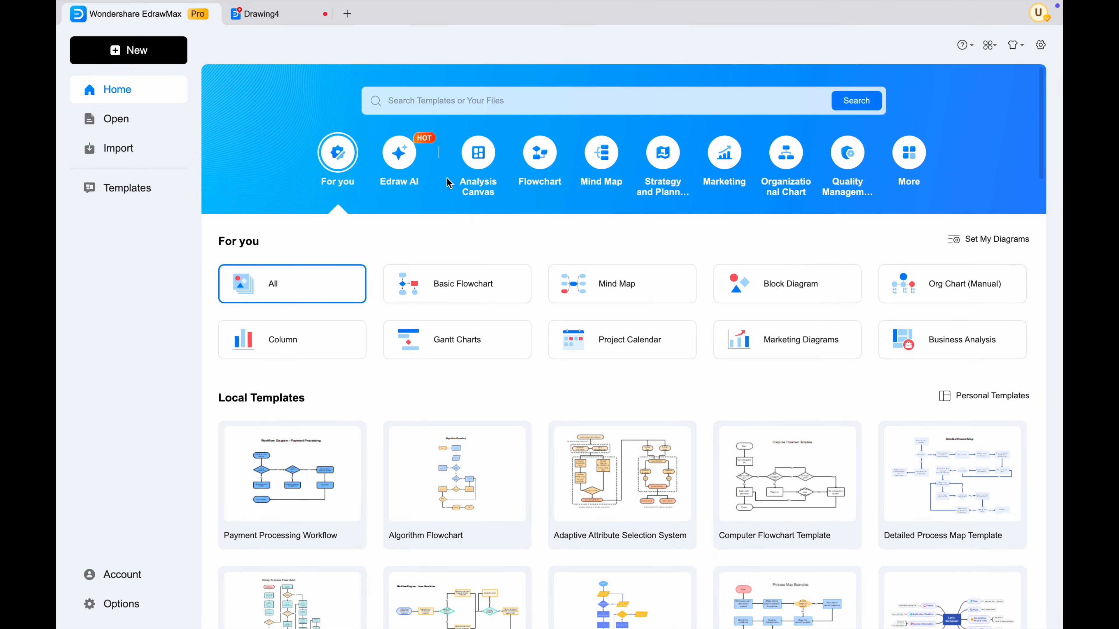
# Step: Look through the Edraw AI features offered on the home page, including AI Diagramming and the other AI features
pyautogui.click(420, 175)
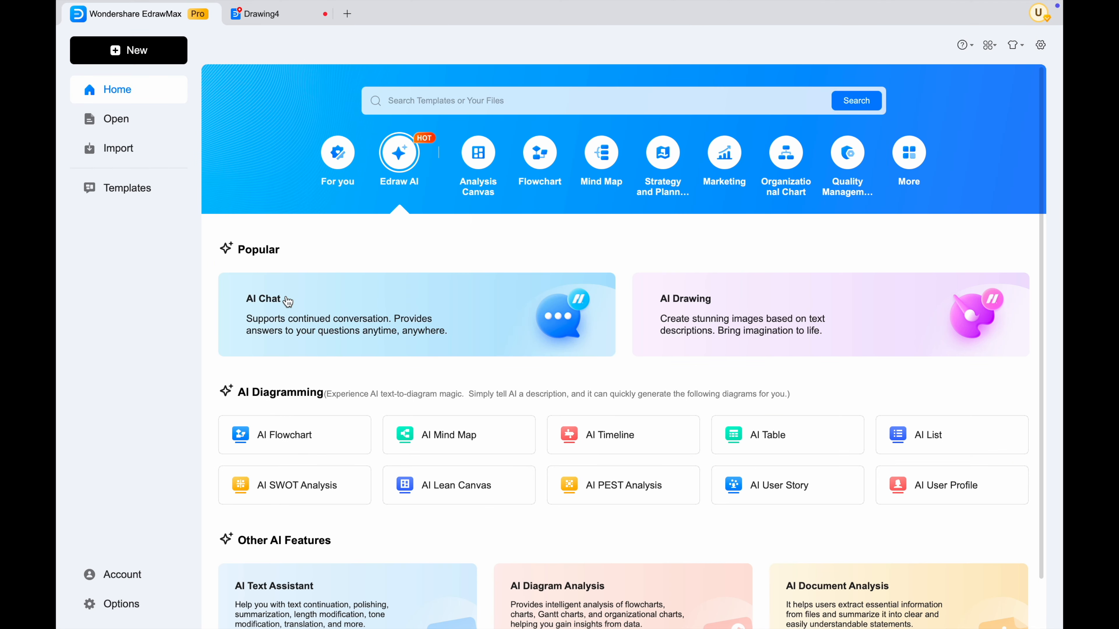
pyautogui.scroll(-1, 490, 475)
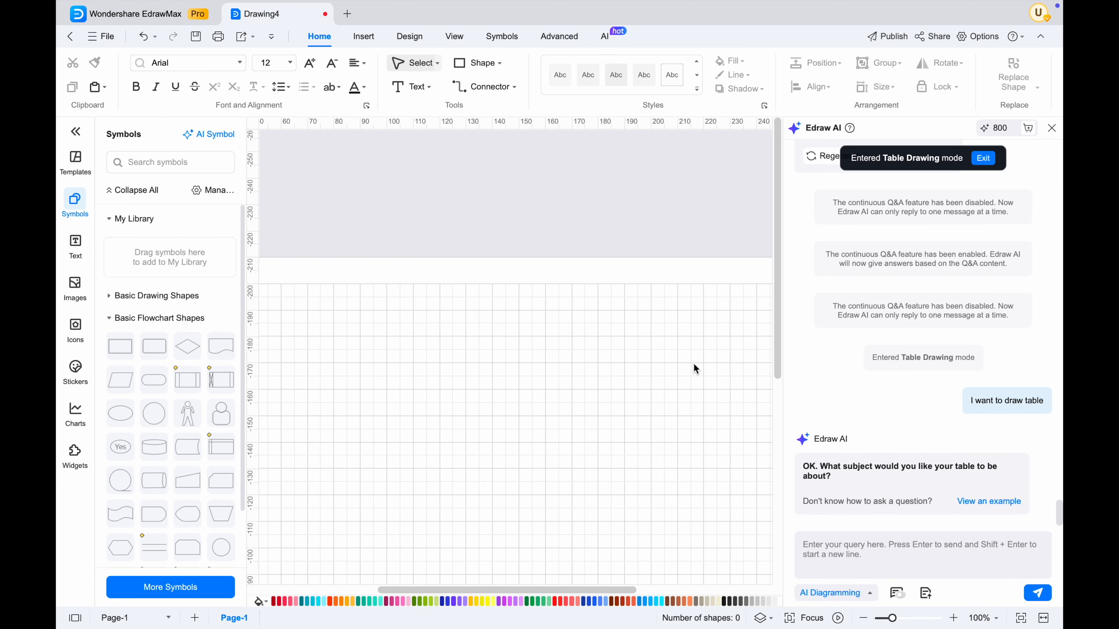
# Step: Enter "coffeeshoop plan" as the subject of the table for Edraw AI to draw
pyautogui.click(841, 551)
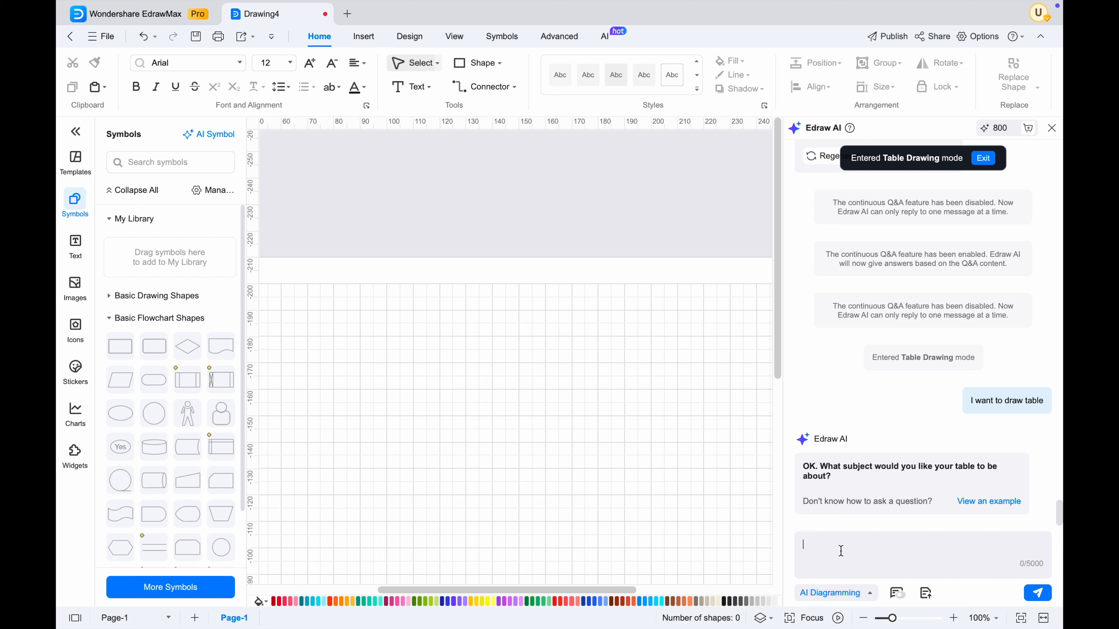
pyautogui.write('coffeeshoop plan')
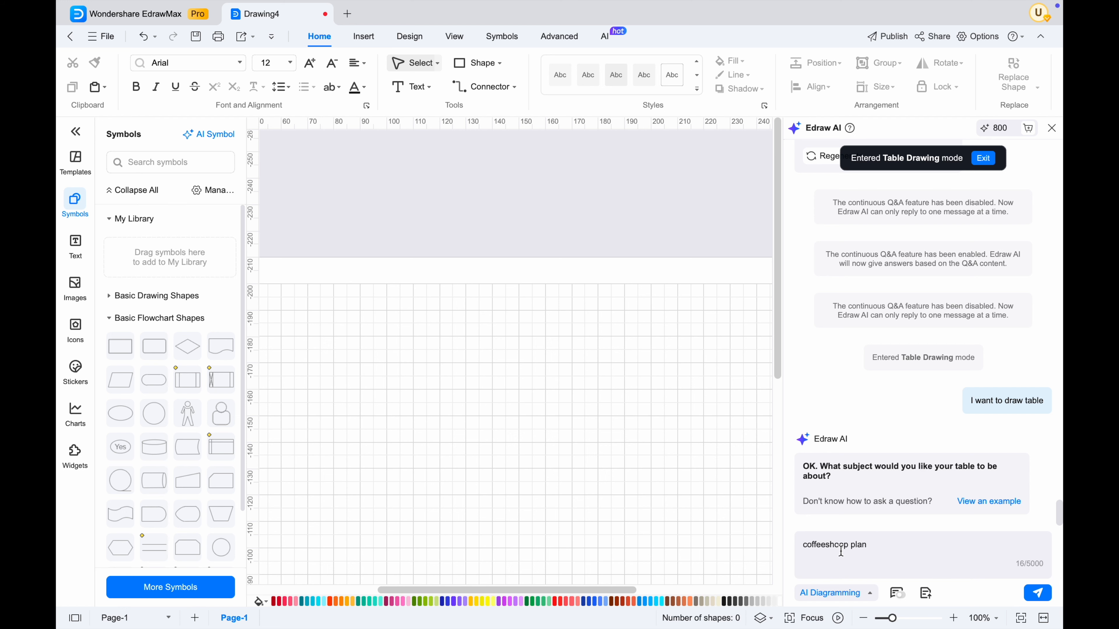